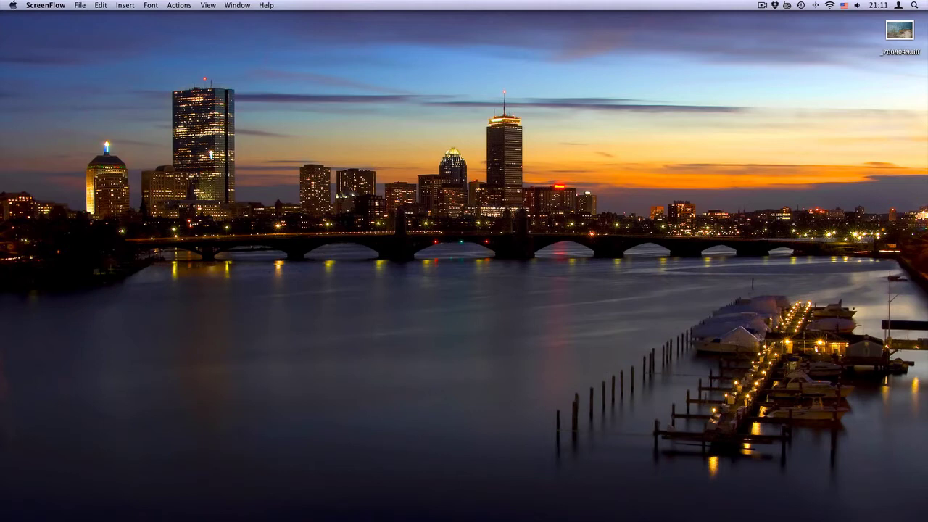
- Switch to Aperture and undo, then redo, the photo's enhancement to compare the original with the edited version
{"action": "mouse_move", "coordinate": [542, 500]}
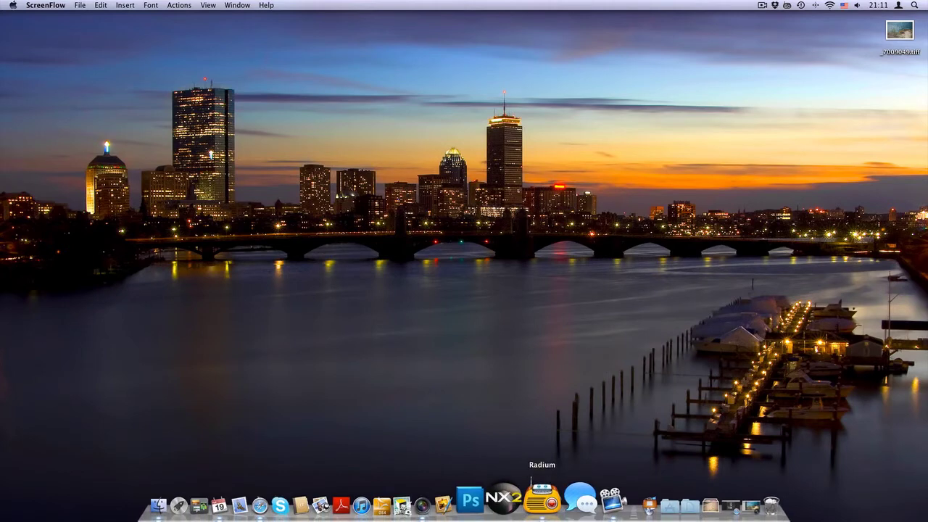
{"action": "left_click", "coordinate": [462, 498]}
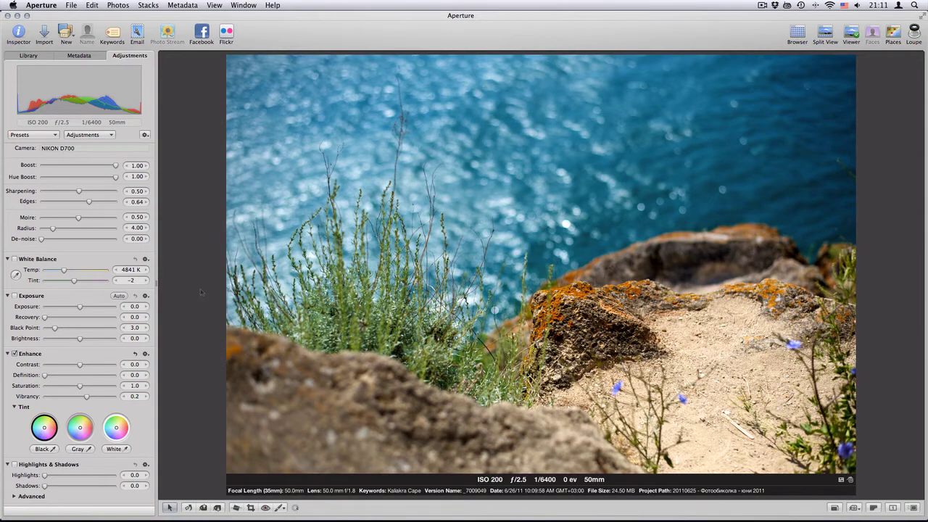
{"action": "key", "text": "super+z"}
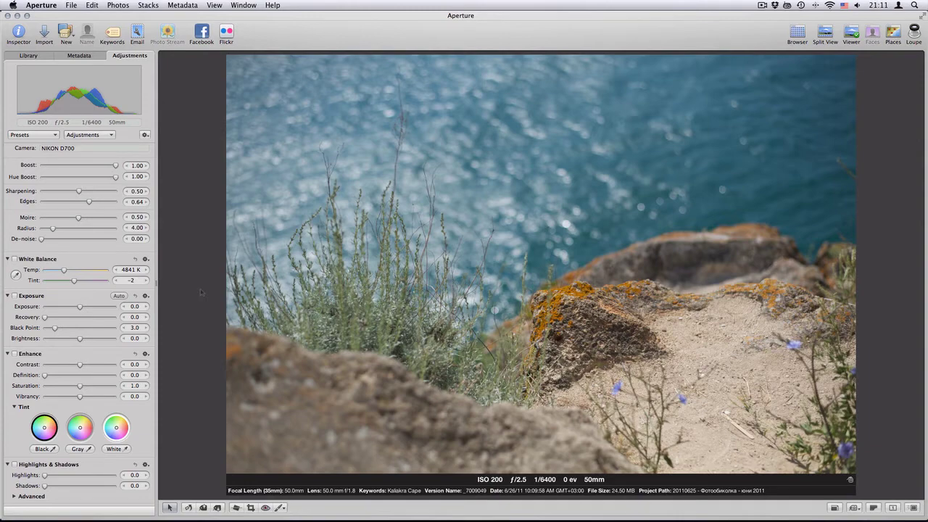
{"action": "key", "text": "super+shift+z"}
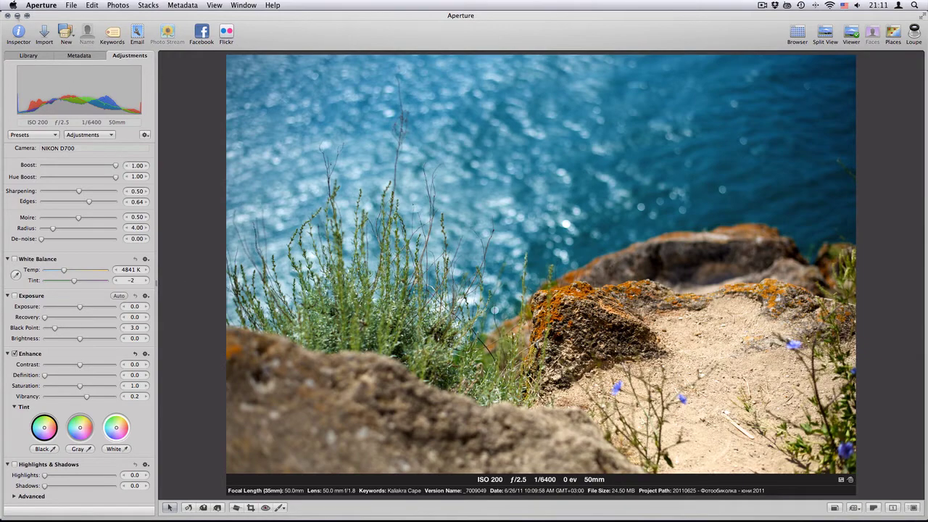
- Minimize the Aperture window and open _7009049.tiff from the desktop in Adobe Photoshop CS5
{"action": "key", "text": "super+m"}
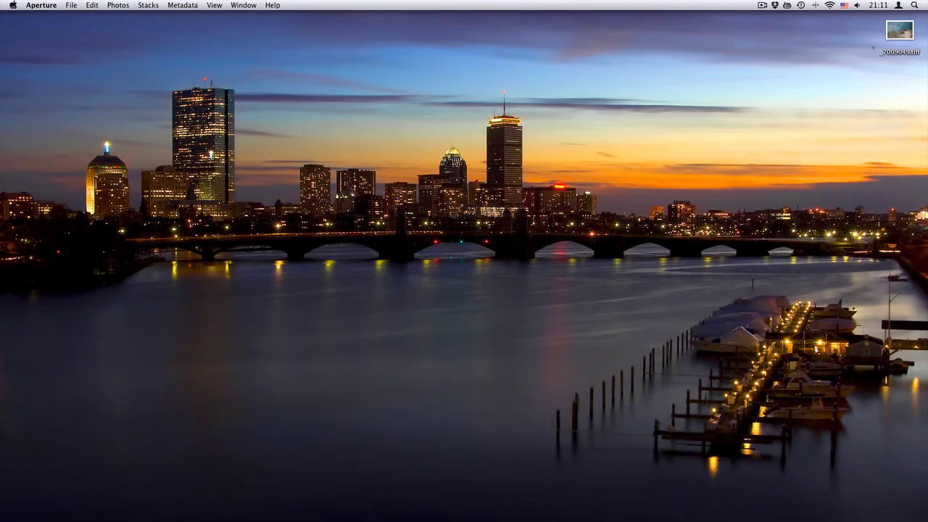
{"action": "right_click", "coordinate": [898, 35]}
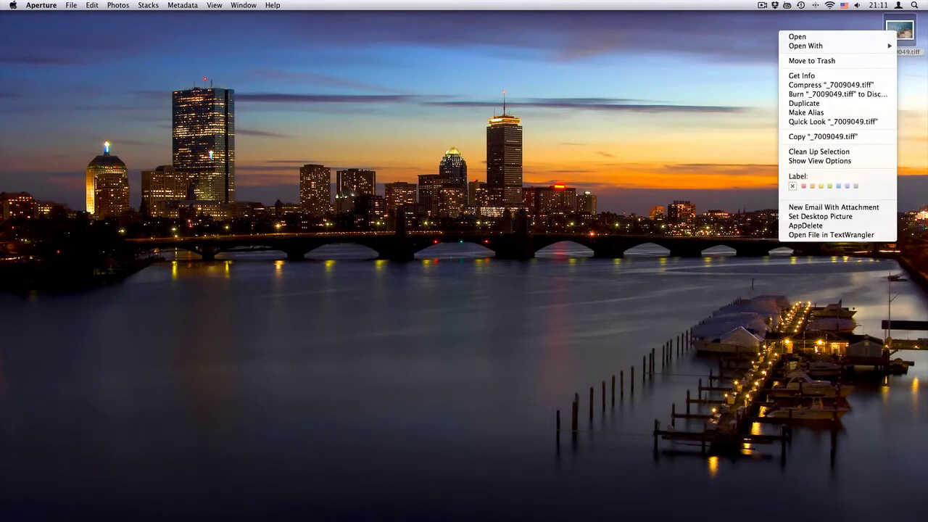
{"action": "mouse_move", "coordinate": [834, 45]}
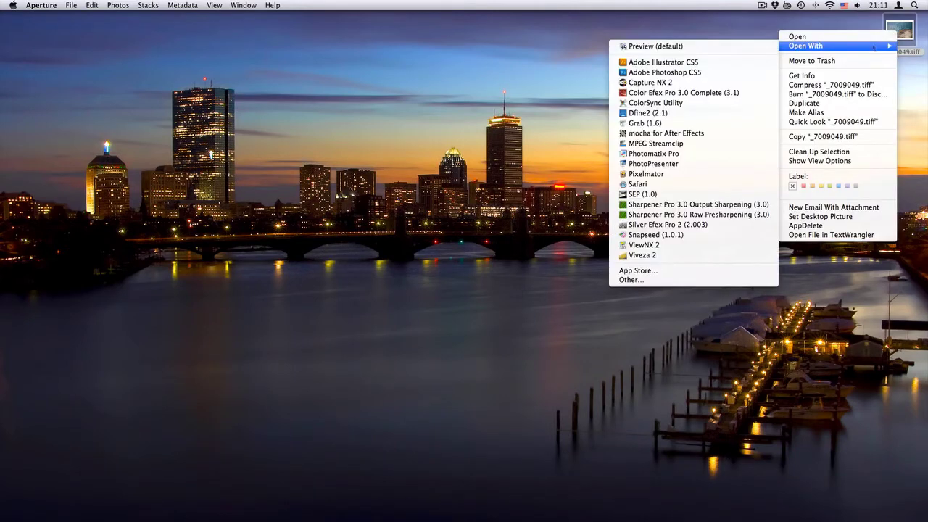
{"action": "left_click", "coordinate": [725, 72]}
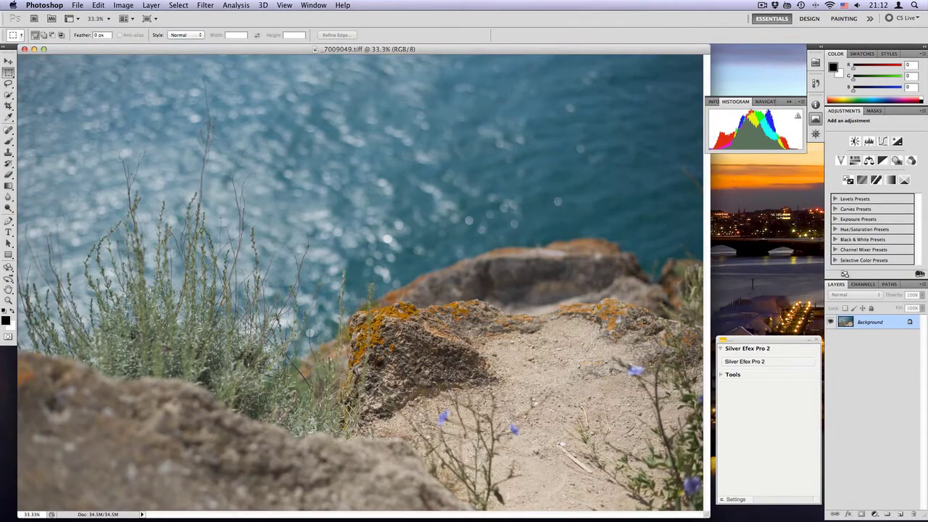
- Start a Levels adjustment on the photo and lower the RGB white input level to 224
{"action": "left_click", "coordinate": [130, 7]}
{"action": "mouse_move", "coordinate": [140, 35]}
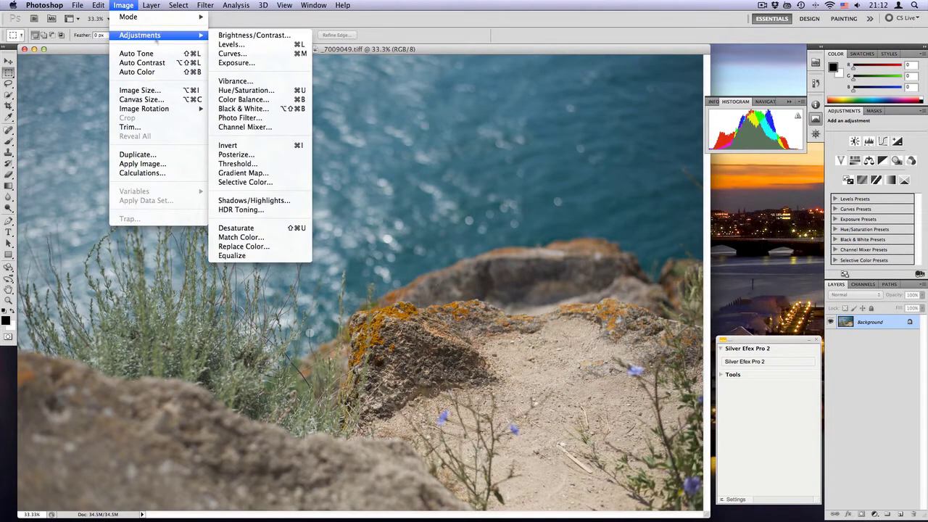
{"action": "left_click", "coordinate": [266, 45]}
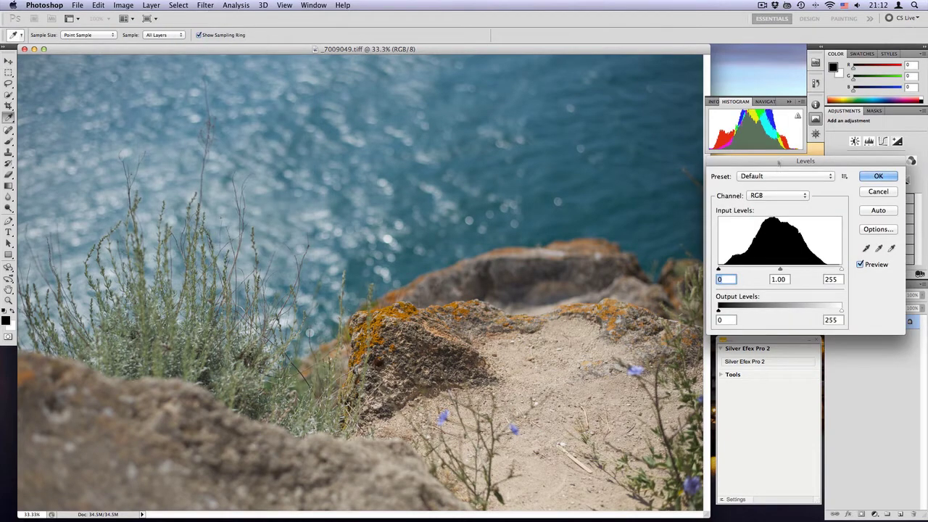
{"action": "left_click_drag", "start_coordinate": [778, 161], "coordinate": [770, 162]}
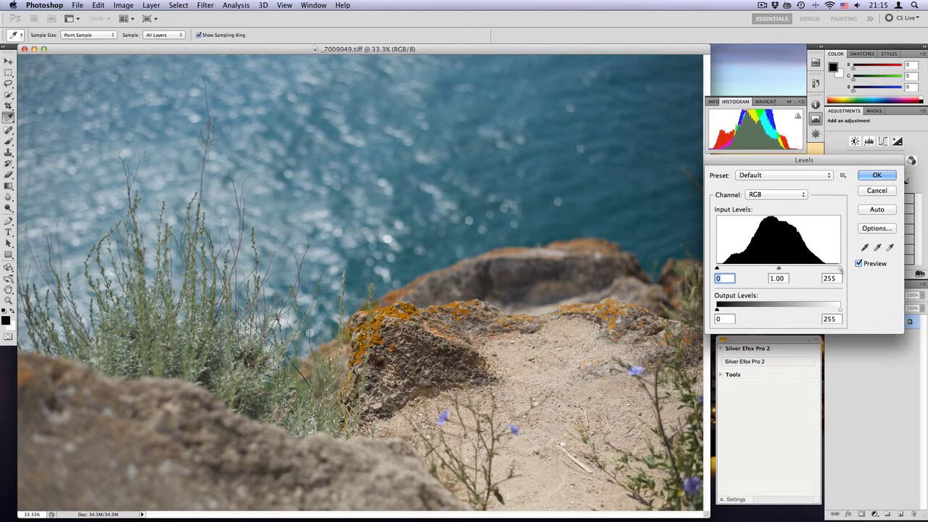
{"action": "left_click_drag", "start_coordinate": [841, 269], "coordinate": [827, 270]}
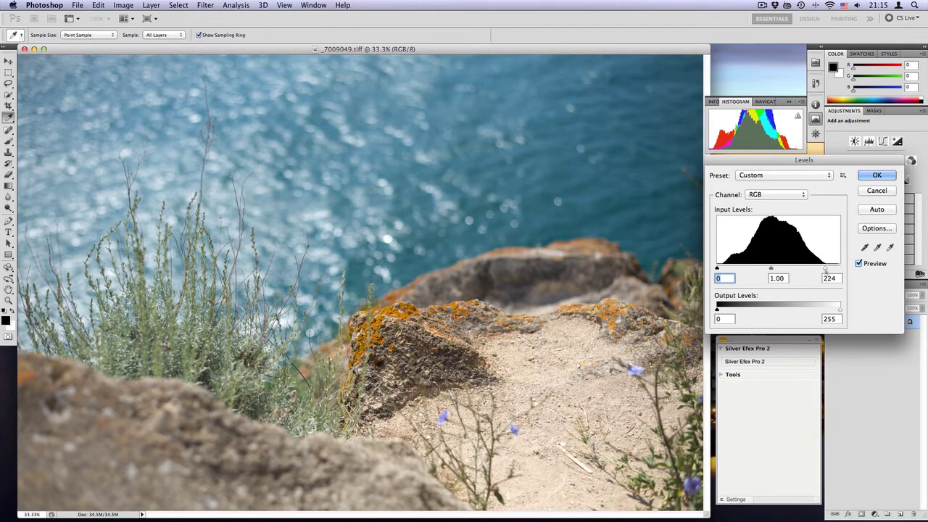
{"action": "left_click_drag", "start_coordinate": [825, 269], "coordinate": [824, 270]}
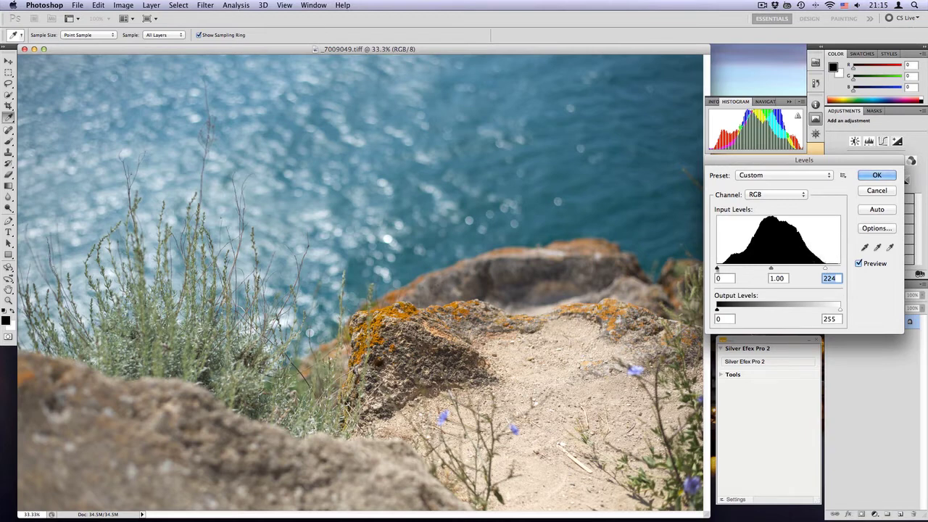
- Raise the RGB black input level to 14 and set the midtone level to 0.83
{"action": "left_click_drag", "start_coordinate": [717, 269], "coordinate": [724, 270]}
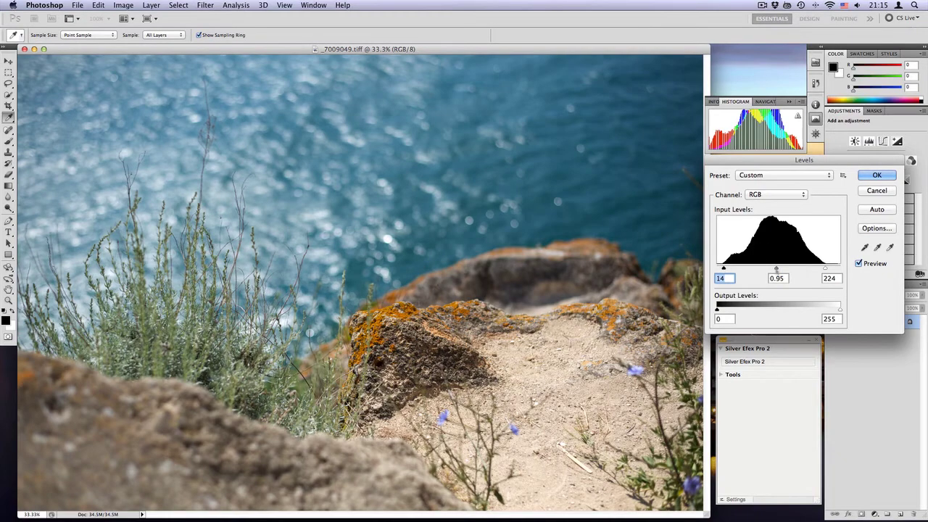
{"action": "left_click_drag", "start_coordinate": [777, 269], "coordinate": [778, 269]}
{"action": "left_click_drag", "start_coordinate": [778, 270], "coordinate": [781, 269]}
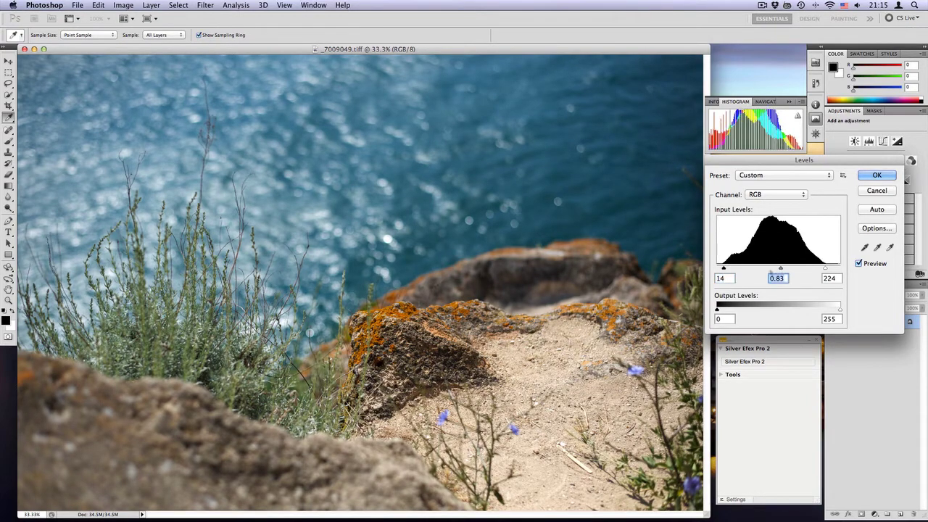
- Compare the photo with and without the Levels preview, and cancel the adjustment
{"action": "left_click", "coordinate": [859, 264]}
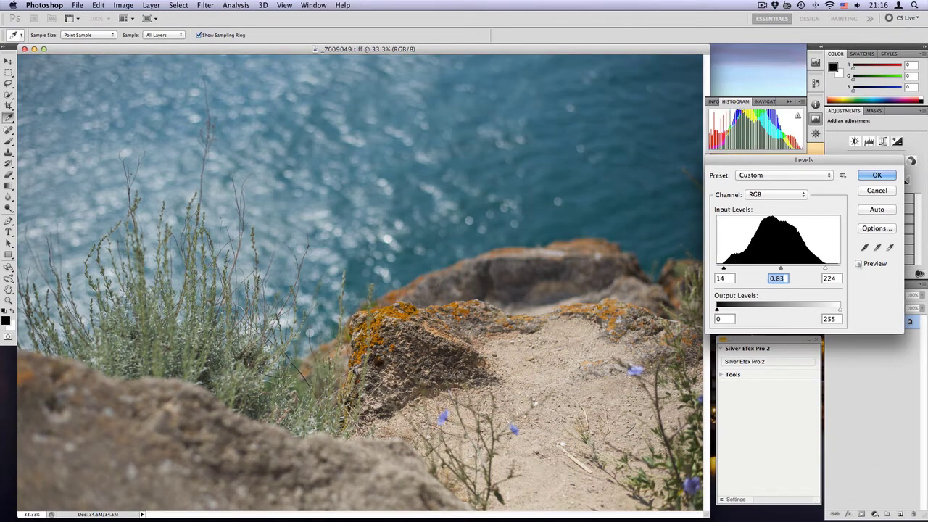
{"action": "left_click", "coordinate": [858, 264]}
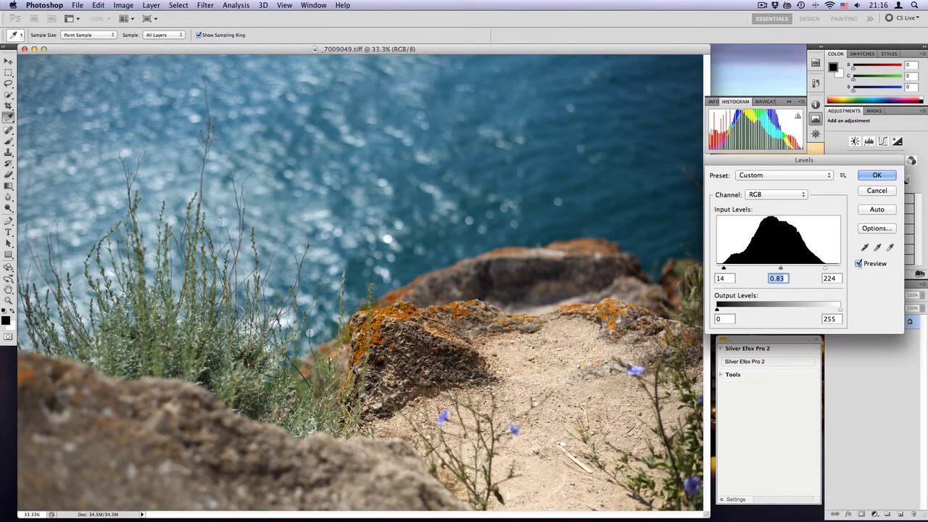
{"action": "left_click", "coordinate": [877, 191]}
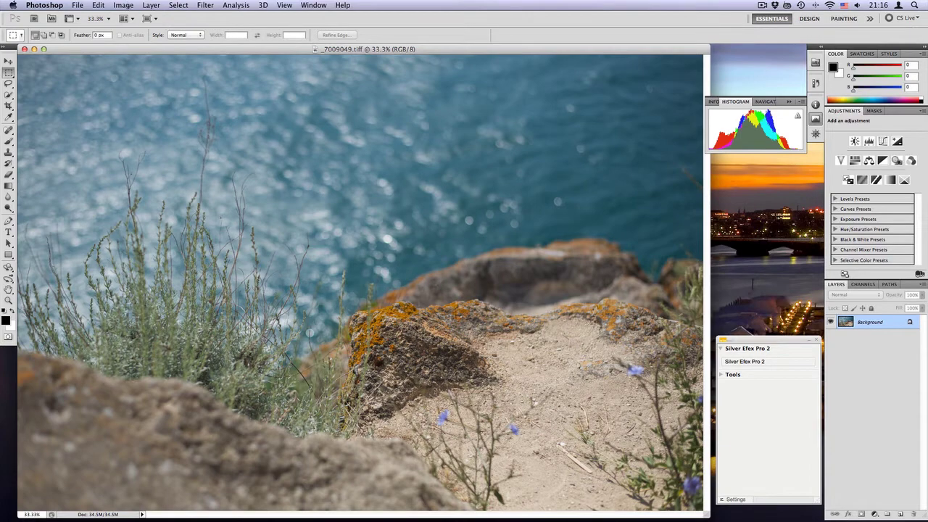
- Start a Curves adjustment and move the RGB black point to input 9 and the white point to input 231
{"action": "left_click", "coordinate": [124, 5]}
{"action": "mouse_move", "coordinate": [152, 39]}
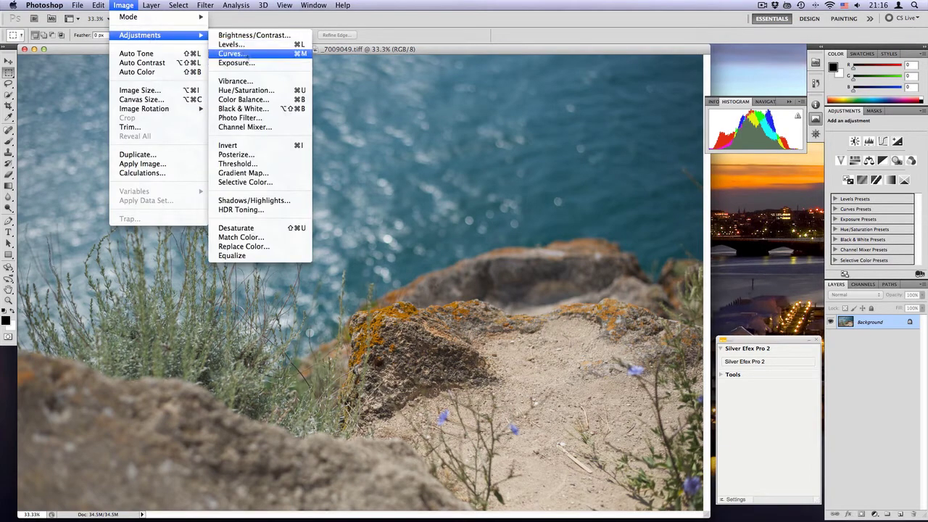
{"action": "left_click", "coordinate": [243, 54]}
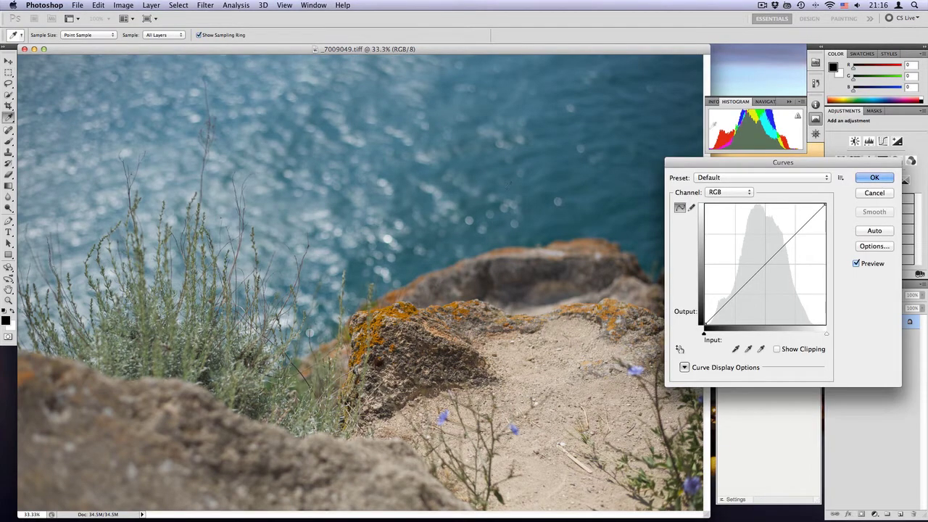
{"action": "left_click_drag", "start_coordinate": [738, 164], "coordinate": [754, 166]}
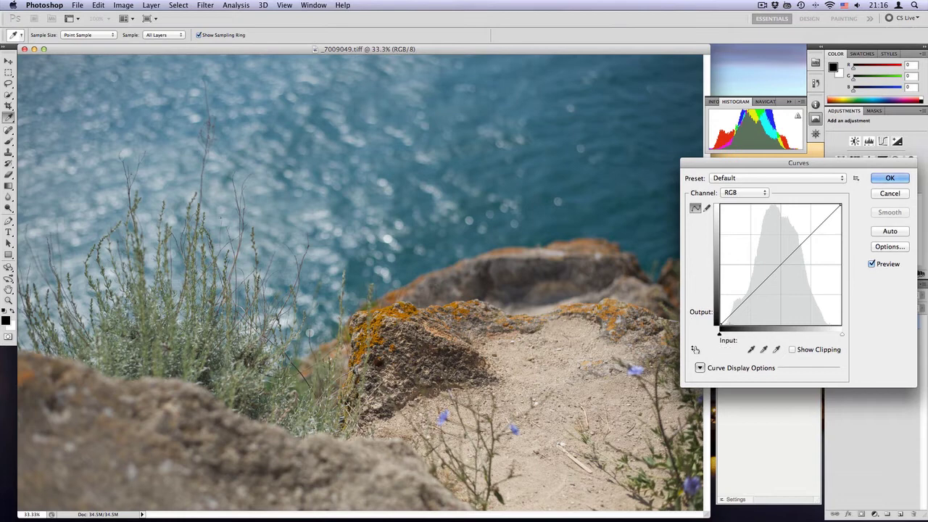
{"action": "left_click_drag", "start_coordinate": [720, 324], "coordinate": [724, 324]}
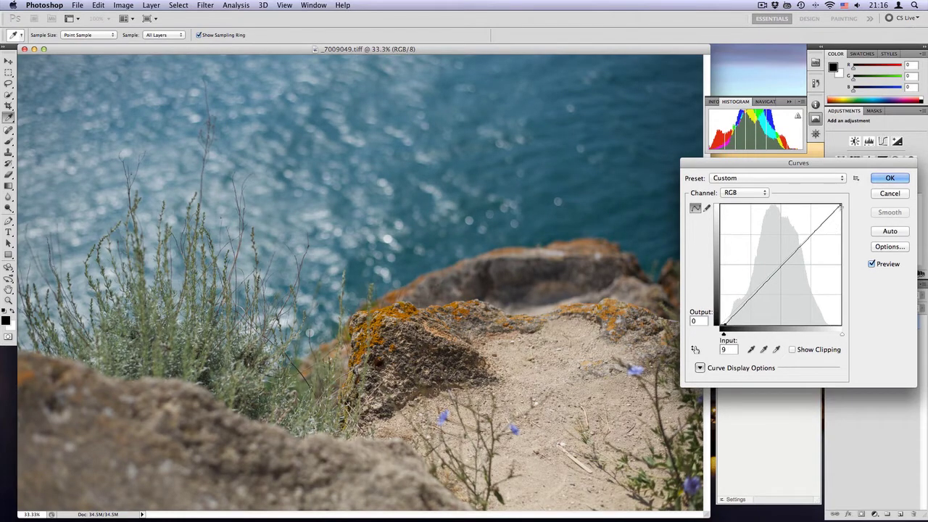
{"action": "left_click_drag", "start_coordinate": [841, 207], "coordinate": [830, 207]}
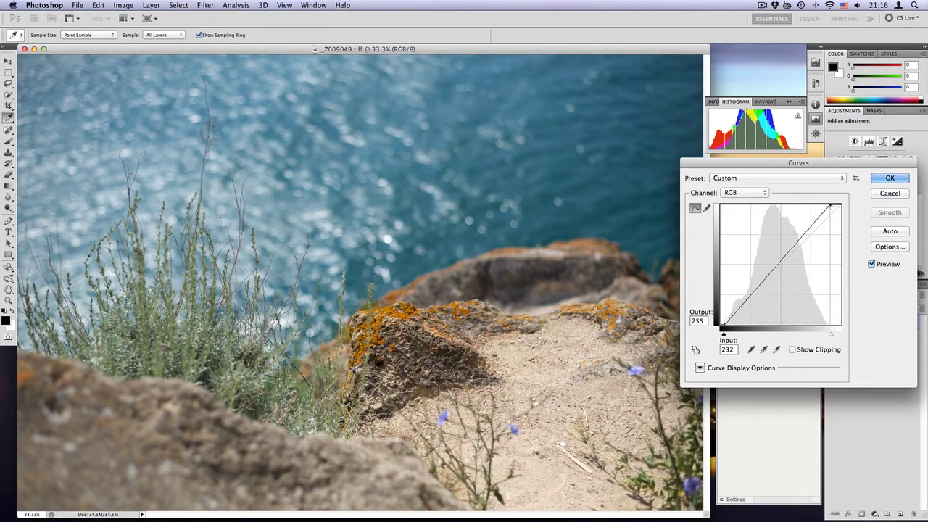
{"action": "left_click_drag", "start_coordinate": [831, 206], "coordinate": [829, 207]}
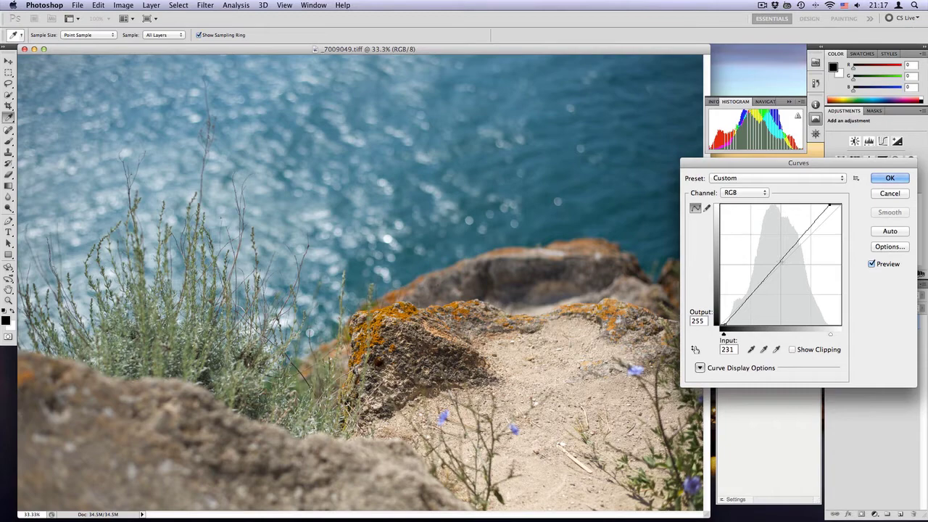
- Add a midtone point to the RGB curve and place it at input 126, output 128
{"action": "left_click_drag", "start_coordinate": [779, 260], "coordinate": [789, 264]}
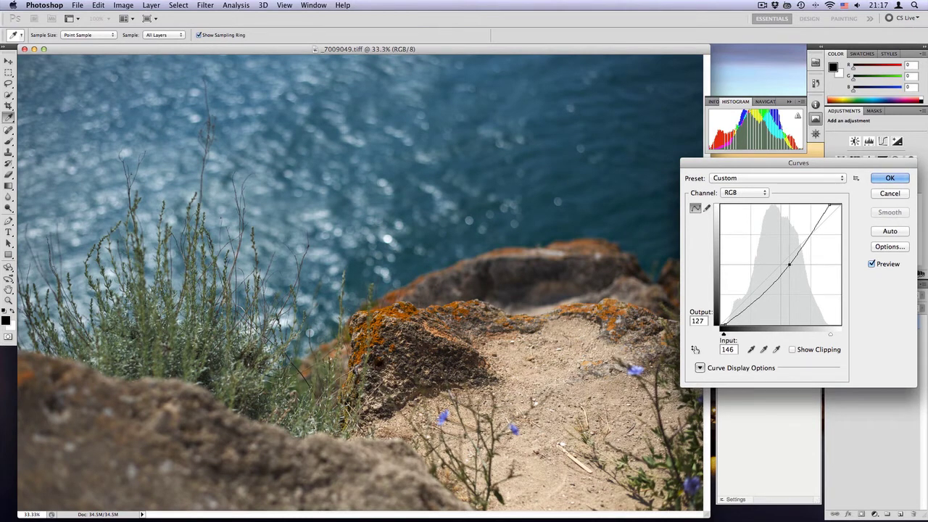
{"action": "key", "text": "Left"}
{"action": "key", "text": "Left"}
{"action": "key", "text": "Left"}
{"action": "key", "text": "Left"}
{"action": "key", "text": "Left"}
{"action": "key", "text": "Left"}
{"action": "key", "text": "Left"}
{"action": "key", "text": "Left"}
{"action": "key", "text": "Left"}
{"action": "key", "text": "Left"}
{"action": "key", "text": "Left"}
{"action": "key", "text": "Left"}
{"action": "key", "text": "Left"}
{"action": "key", "text": "Left"}
{"action": "key", "text": "Left"}
{"action": "key", "text": "Left"}
{"action": "key", "text": "Left"}
{"action": "key", "text": "Left"}
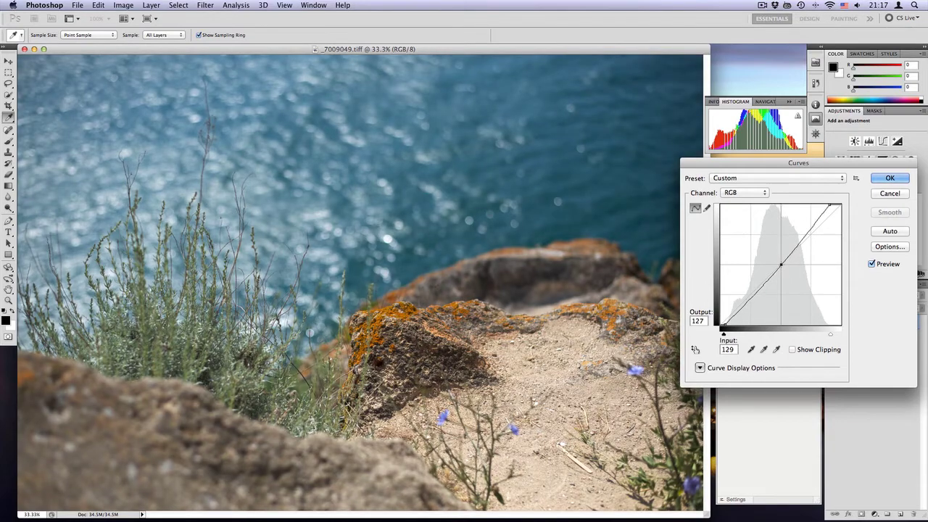
{"action": "key", "text": "Left"}
{"action": "key", "text": "Left"}
{"action": "key", "text": "Up"}
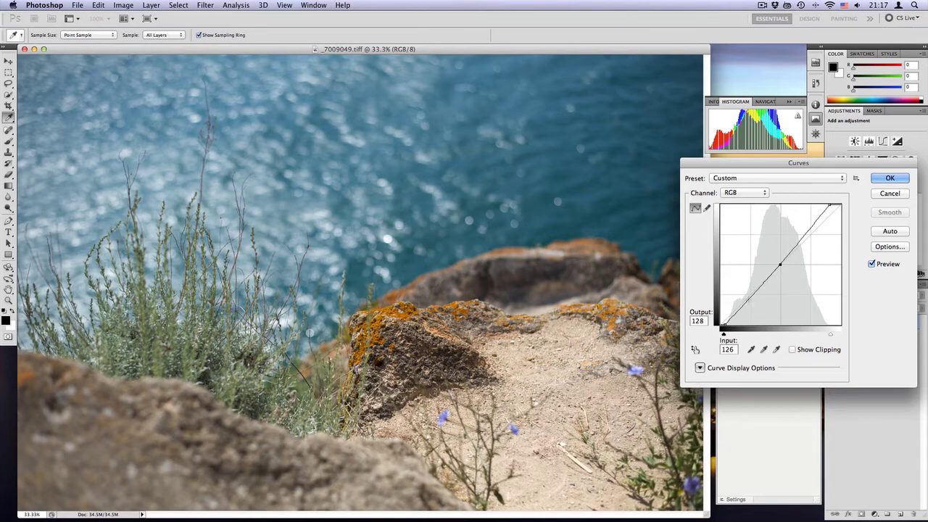
- Shape an S-curve with a shadow point at input 75, output 48 and a highlight point at input 179, output 218, and turn the preview off
{"action": "left_click_drag", "start_coordinate": [752, 293], "coordinate": [753, 303]}
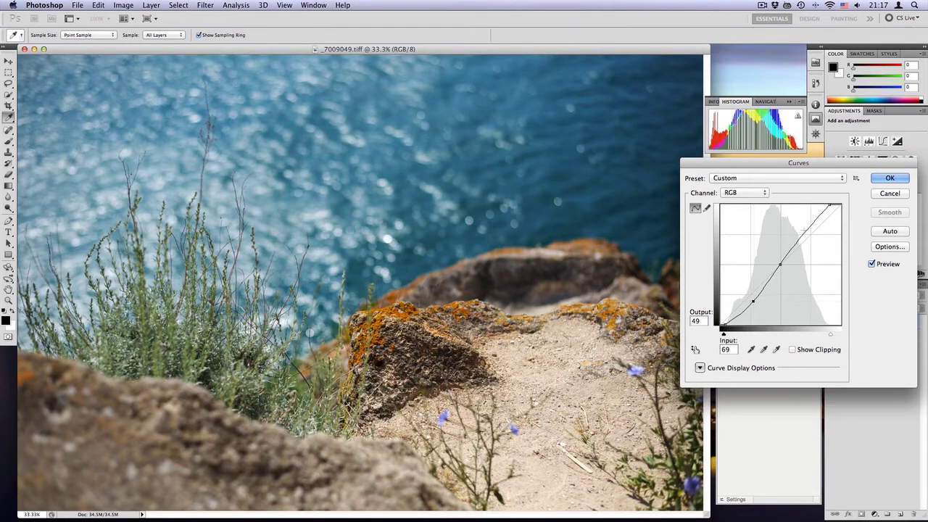
{"action": "left_click_drag", "start_coordinate": [811, 226], "coordinate": [806, 222]}
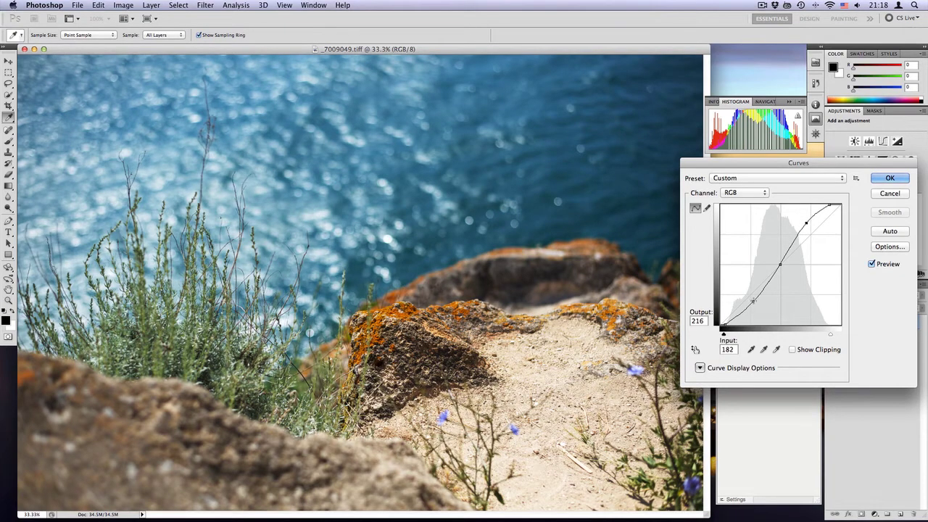
{"action": "left_click_drag", "start_coordinate": [753, 301], "coordinate": [754, 301]}
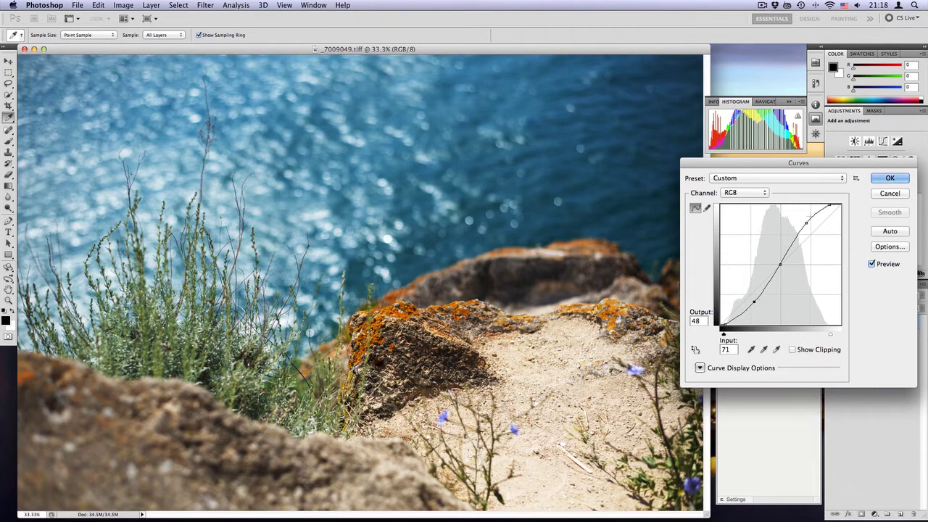
{"action": "left_click_drag", "start_coordinate": [807, 223], "coordinate": [806, 222]}
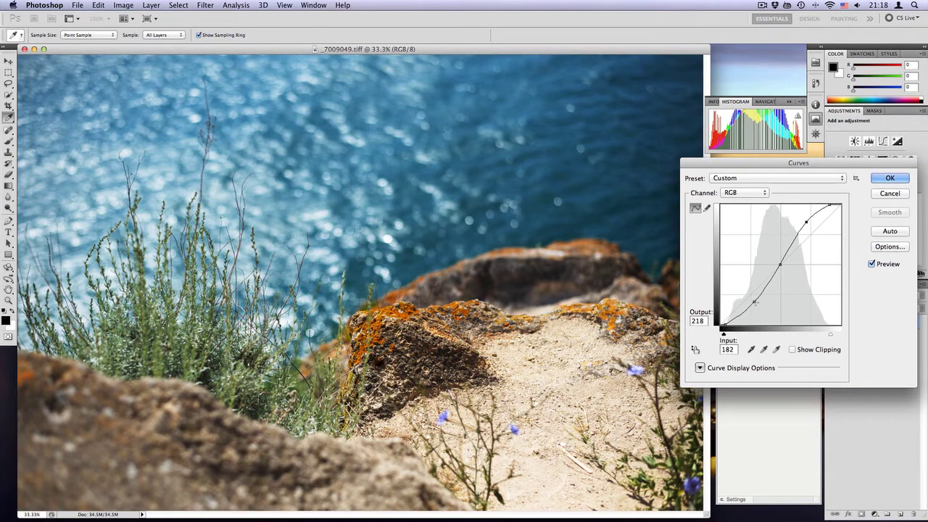
{"action": "left_click_drag", "start_coordinate": [755, 302], "coordinate": [755, 303]}
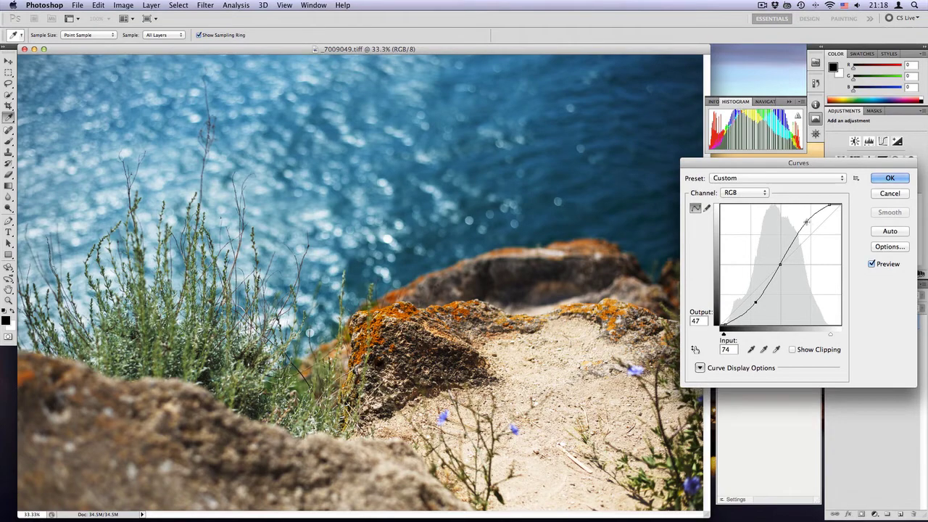
{"action": "left_click_drag", "start_coordinate": [806, 222], "coordinate": [808, 222]}
{"action": "left_click_drag", "start_coordinate": [807, 222], "coordinate": [805, 222]}
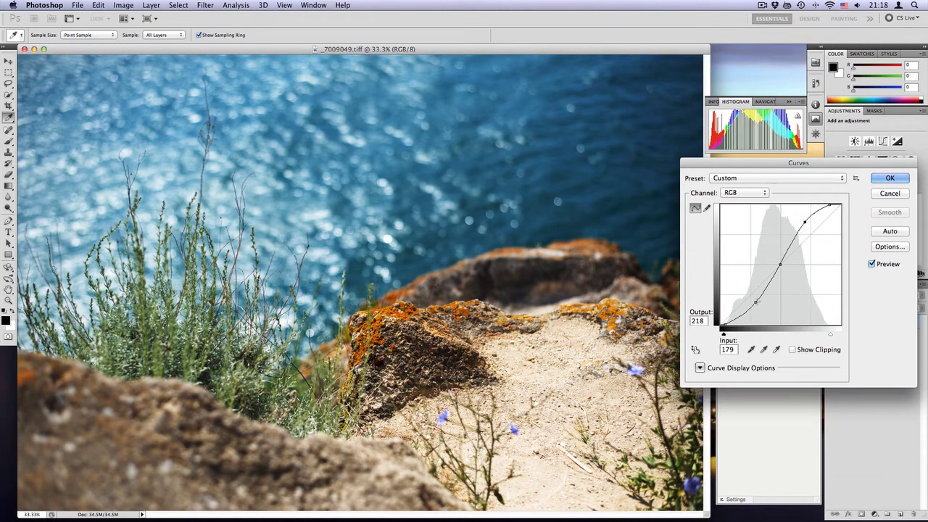
{"action": "left_click", "coordinate": [756, 302]}
{"action": "left_click_drag", "start_coordinate": [756, 302], "coordinate": [756, 301]}
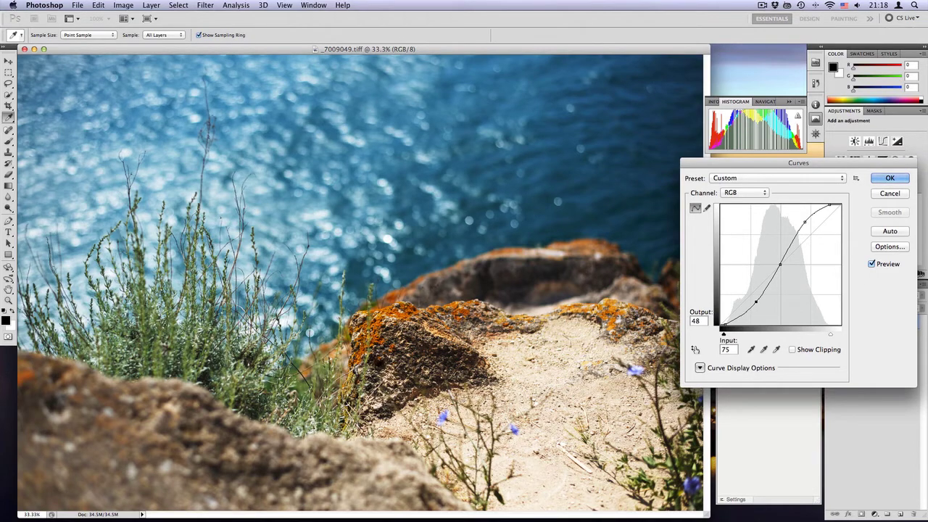
{"action": "left_click", "coordinate": [872, 264]}
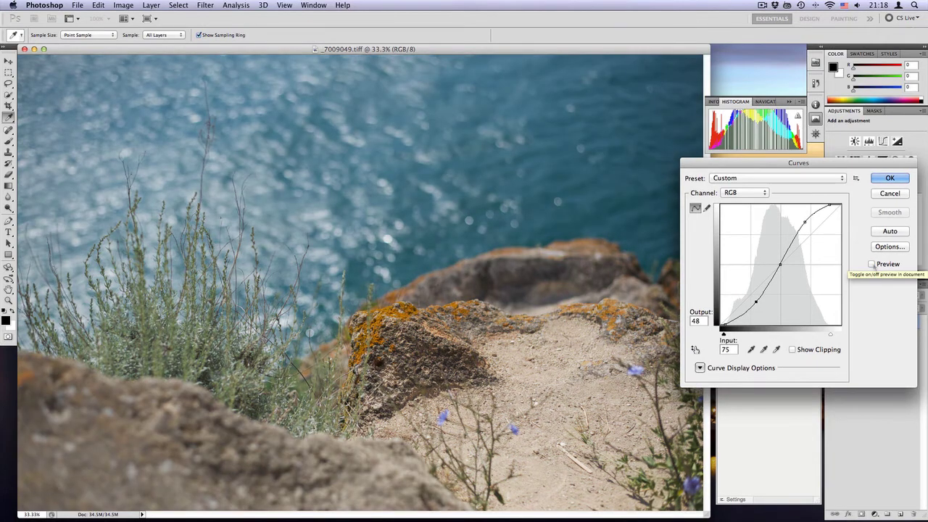
- Restore the preview to compare the photo with the S-curve applied, and cancel the Curves adjustment
{"action": "left_click", "coordinate": [871, 264]}
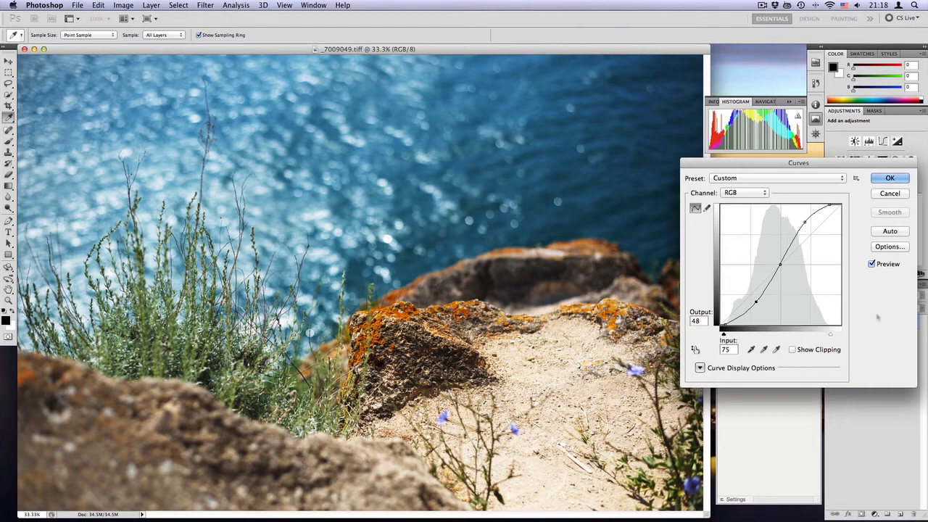
{"action": "left_click", "coordinate": [890, 194]}
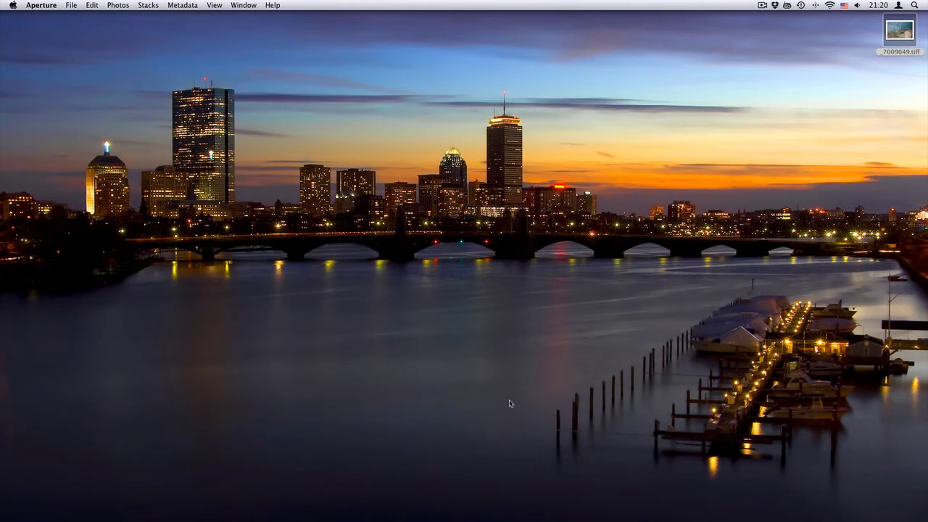
- Switch to Pixelmator with _7009049.tiff, examine the histogram and black, gray and white controls of the Levels adjustment, and cancel it
{"action": "mouse_move", "coordinate": [499, 520]}
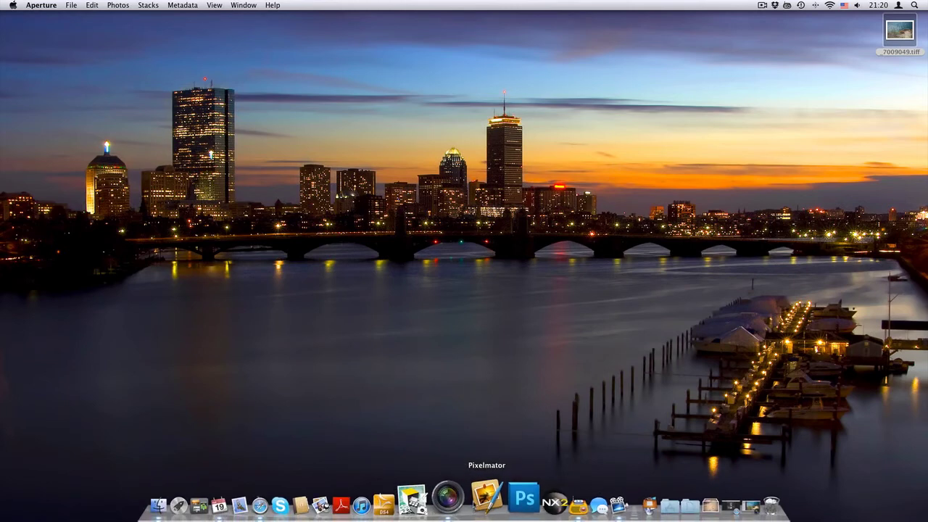
{"action": "left_click", "coordinate": [480, 498]}
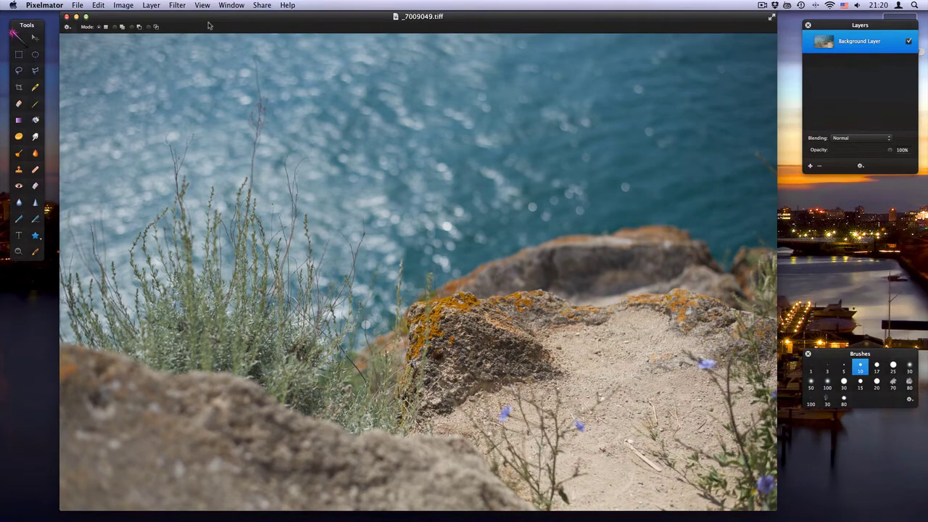
{"action": "left_click", "coordinate": [135, 9]}
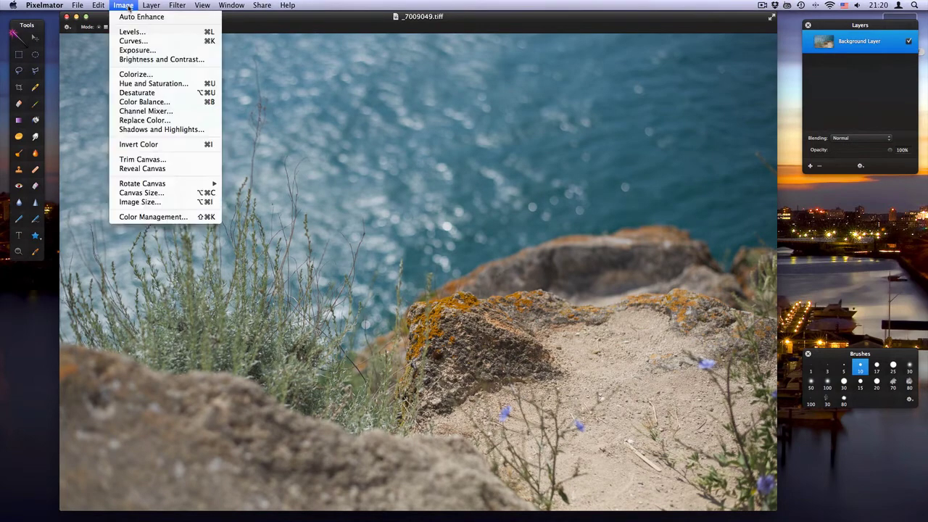
{"action": "left_click", "coordinate": [143, 31]}
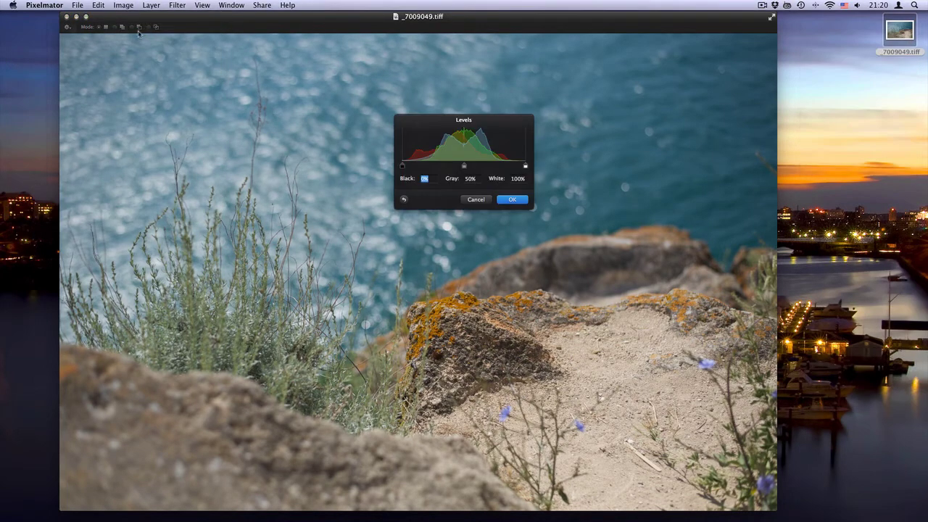
{"action": "left_click_drag", "start_coordinate": [437, 123], "coordinate": [631, 90]}
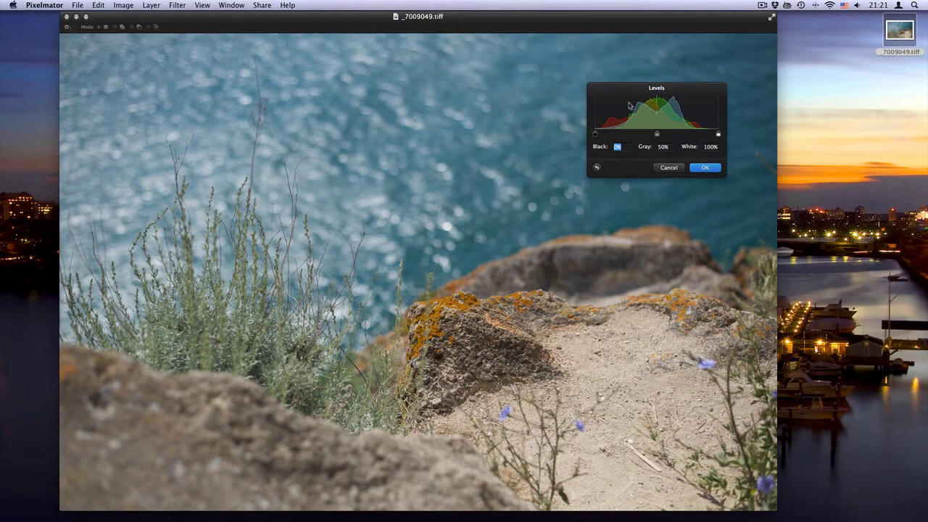
{"action": "left_click", "coordinate": [668, 167]}
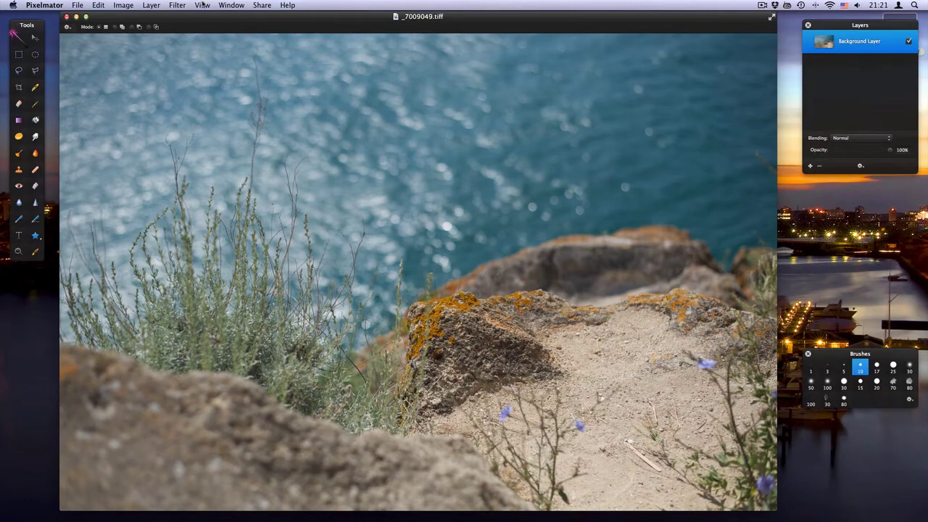
- Examine the RGB curve and colour channel options of the Curves adjustment, and close it without changes
{"action": "left_click", "coordinate": [150, 6]}
{"action": "mouse_move", "coordinate": [123, 5]}
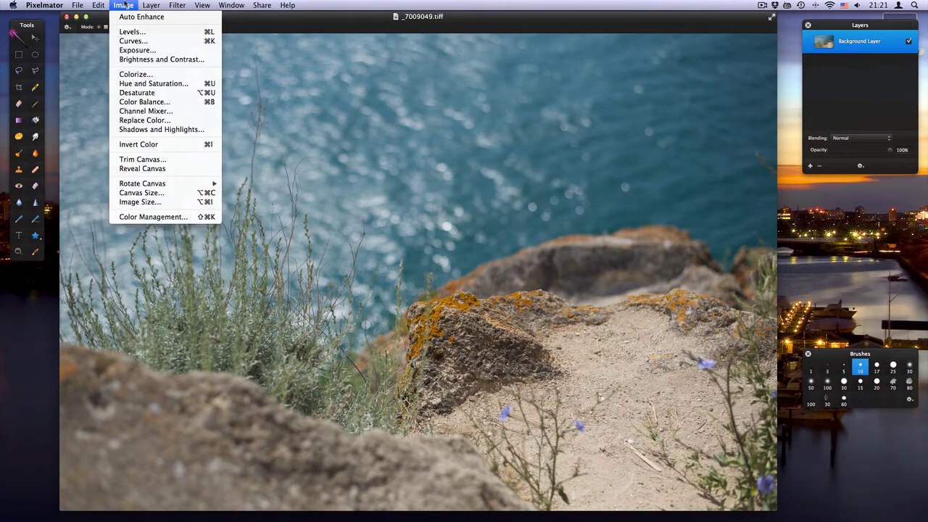
{"action": "left_click", "coordinate": [137, 39]}
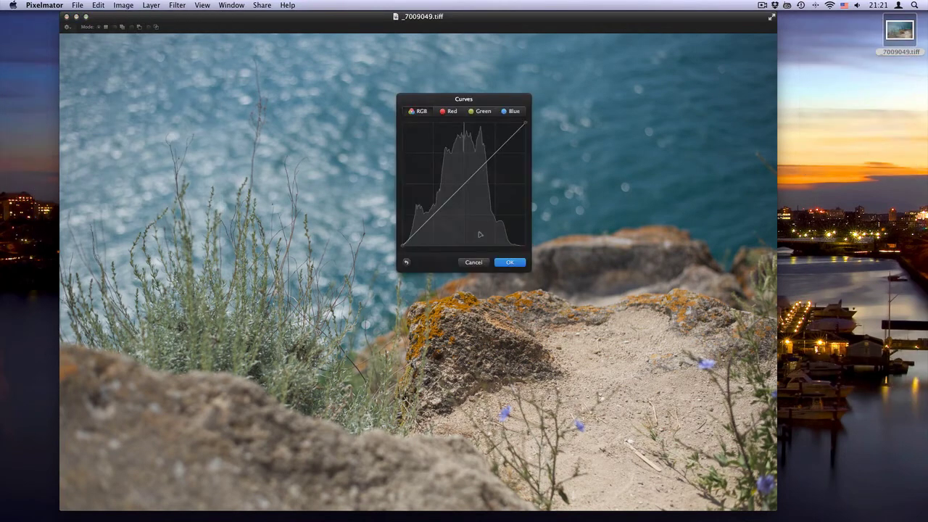
{"action": "left_click", "coordinate": [468, 262]}
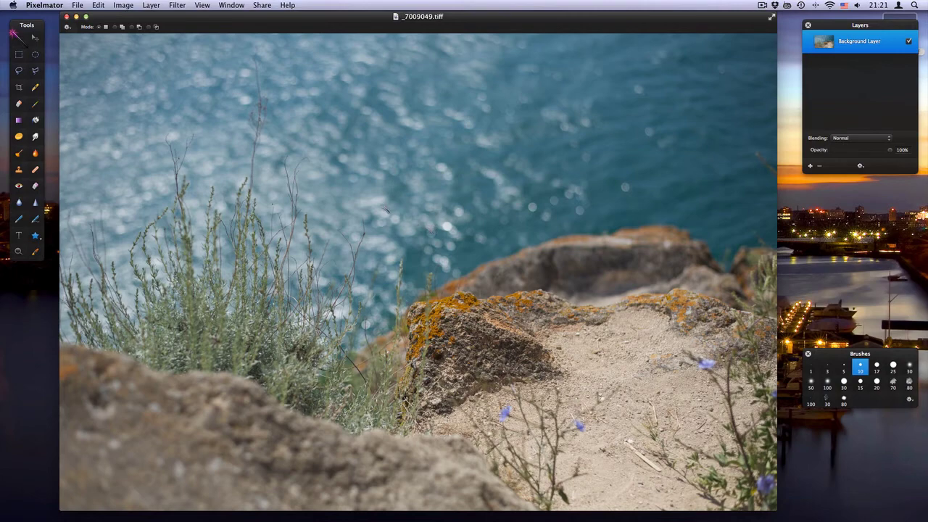
- Apply Auto Enhance to the seaside photo
{"action": "left_click", "coordinate": [124, 5]}
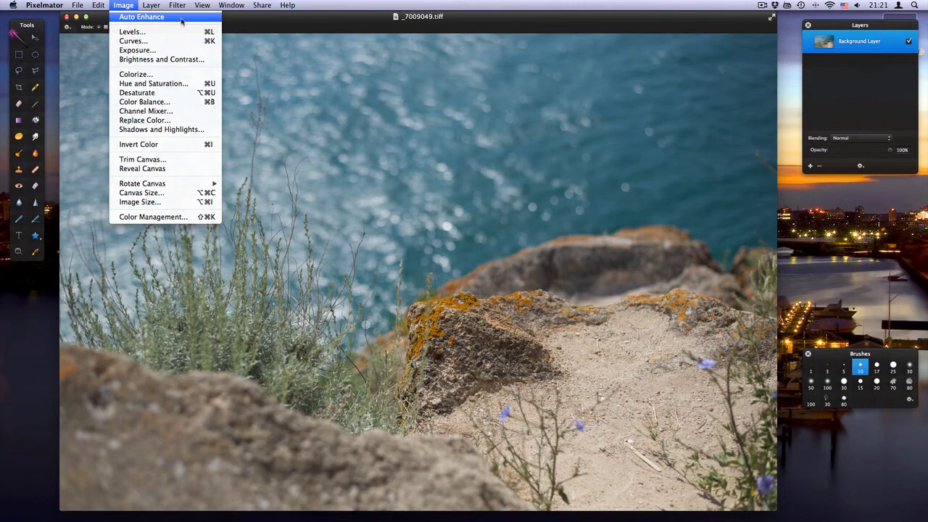
{"action": "left_click", "coordinate": [179, 21]}
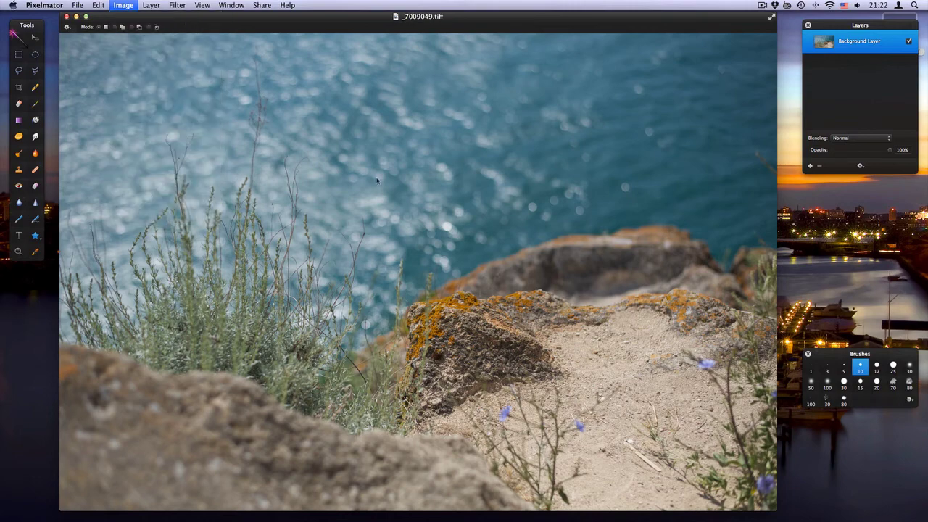